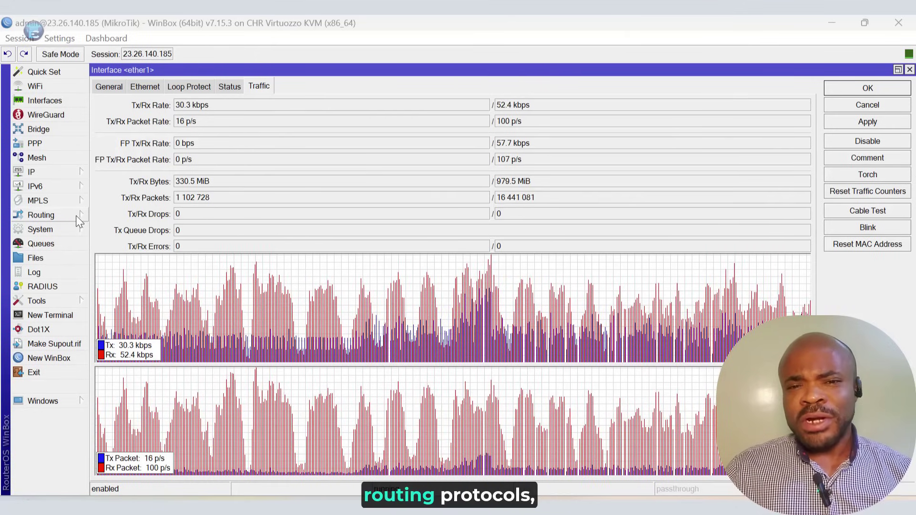
Dismiss the IPv6 options list, then open and close a router terminal twice.
mouse_move(67, 199)
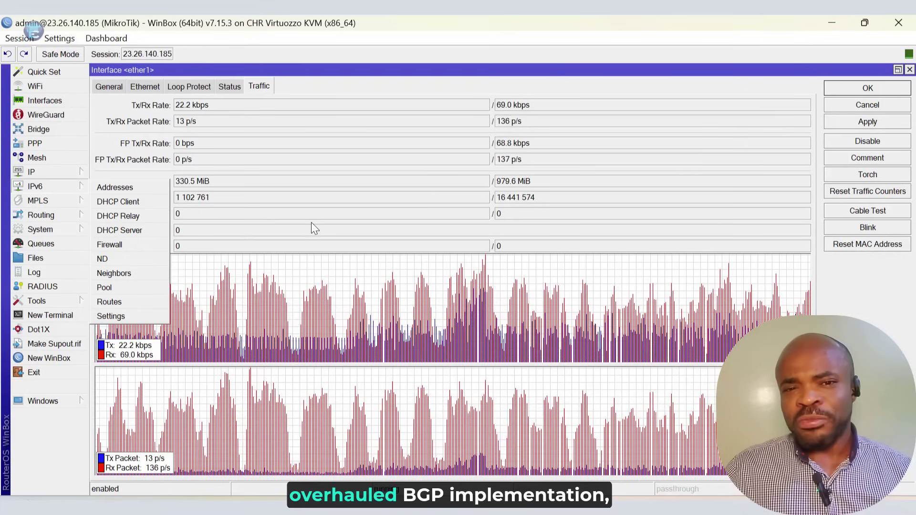
left_click(315, 228)
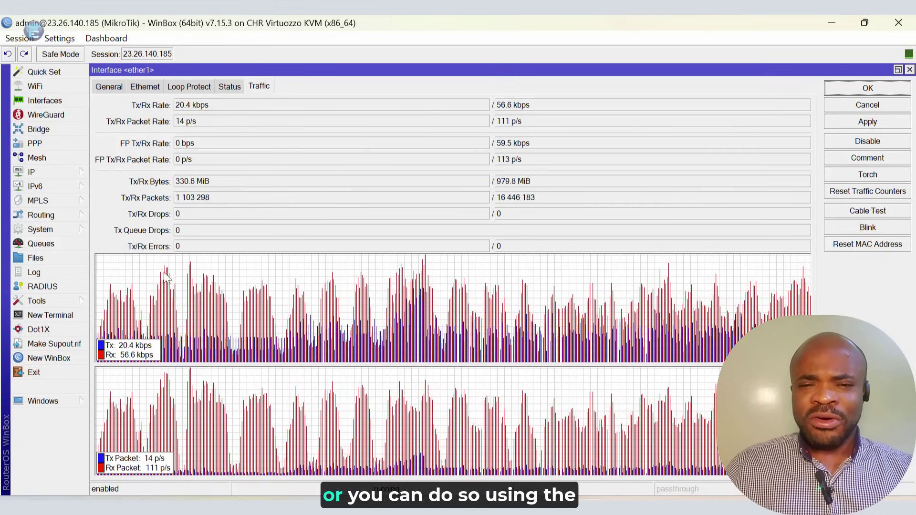
left_click(44, 316)
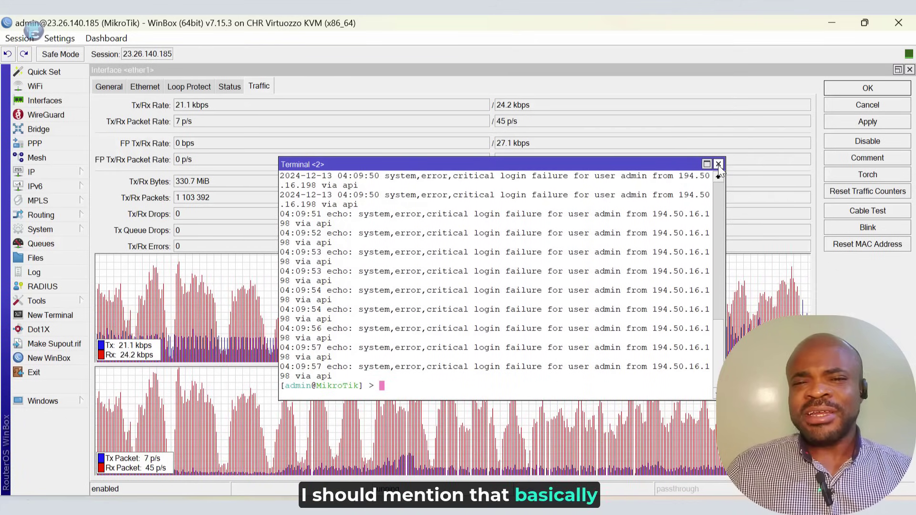
left_click(718, 165)
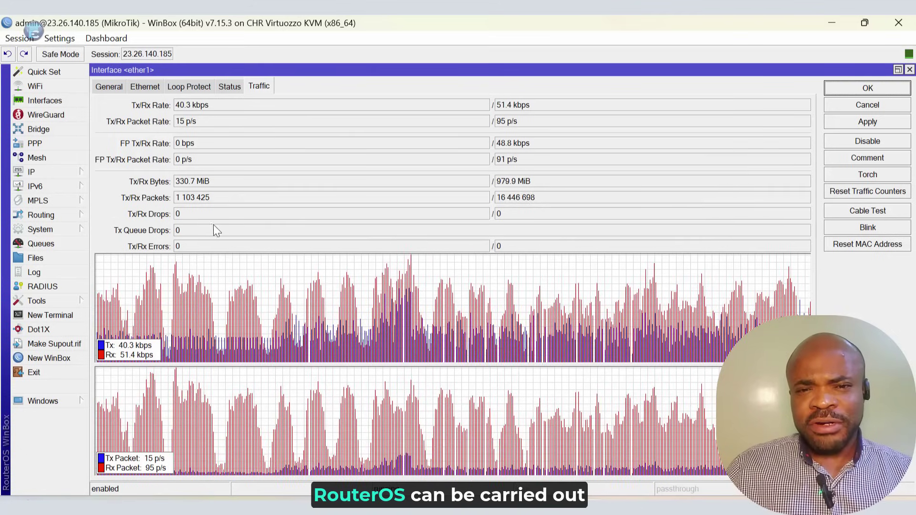
left_click(50, 315)
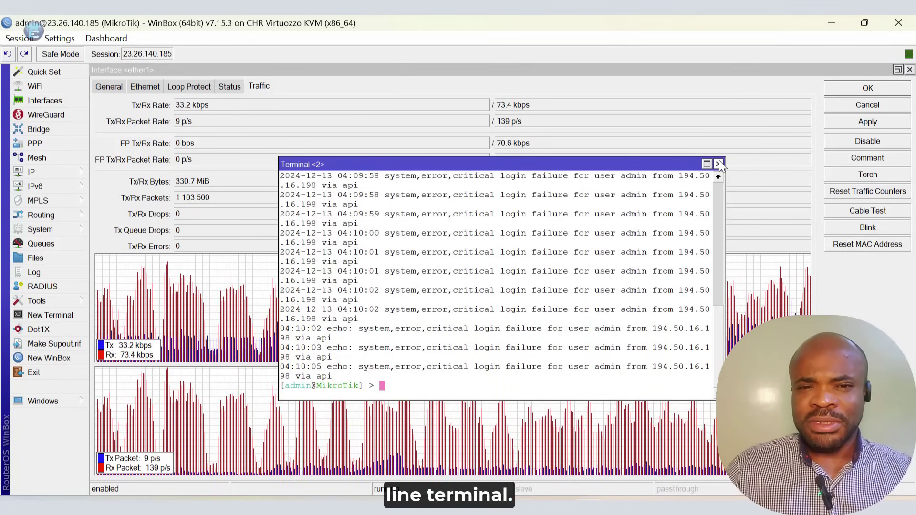
left_click(719, 163)
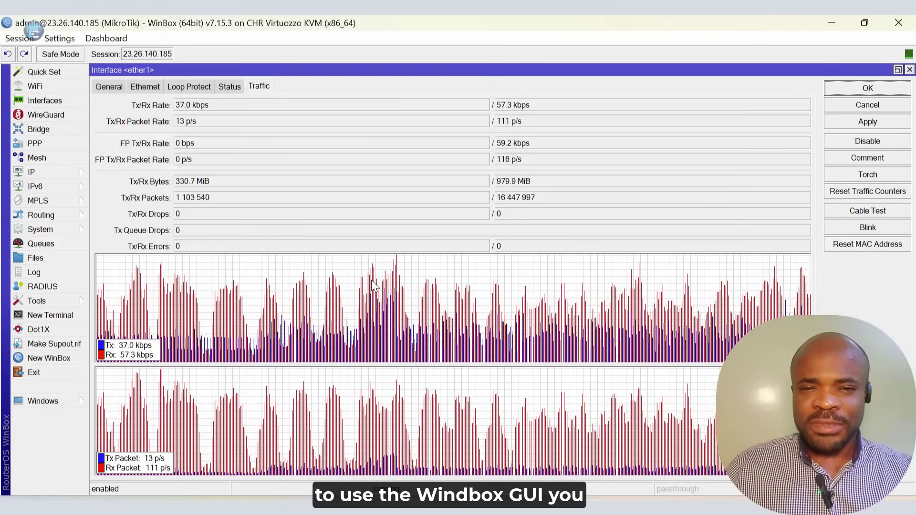
Open the Package List and select the routeros row showing version 7.15.3.
left_click(51, 230)
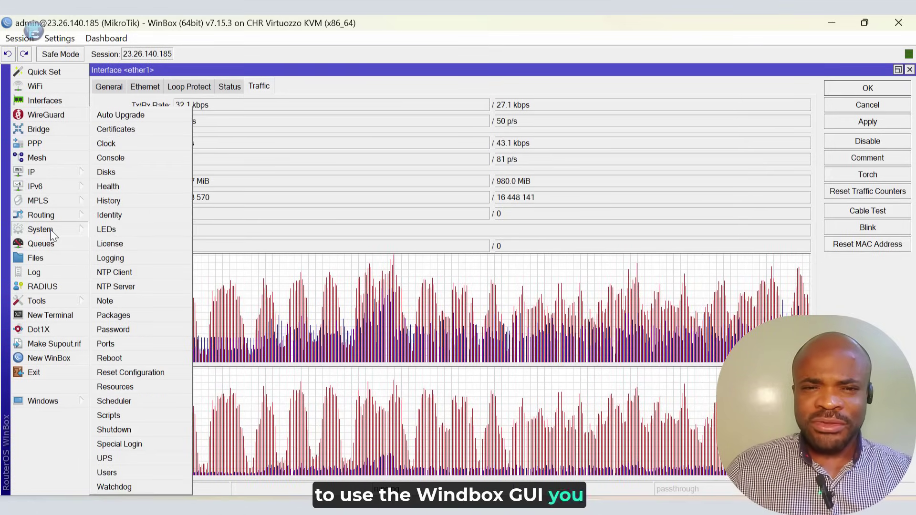
left_click(114, 314)
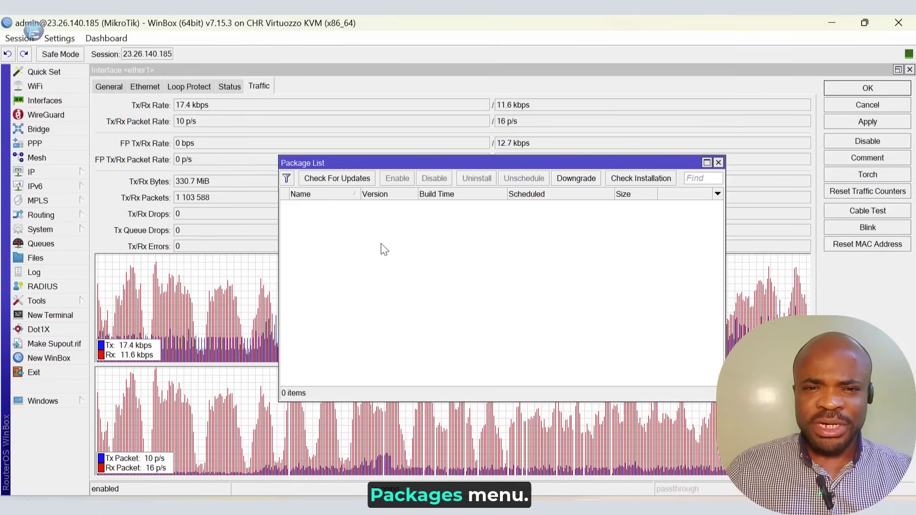
left_click(373, 206)
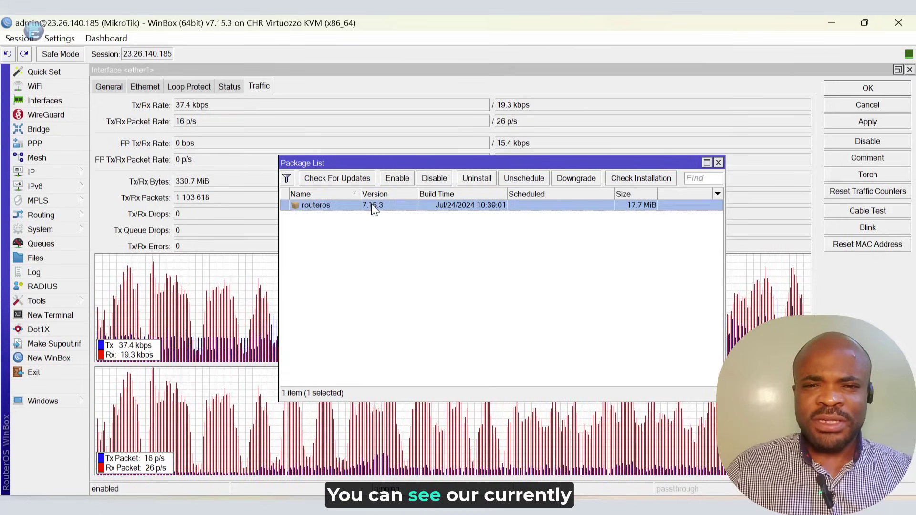
left_click(385, 235)
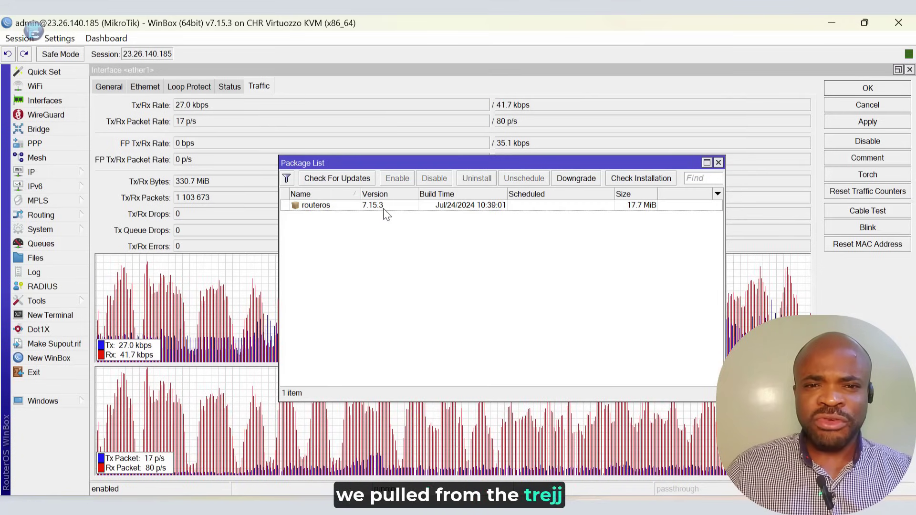
Check for updates, move the dialog over the package list, and list the release channels.
left_click(342, 179)
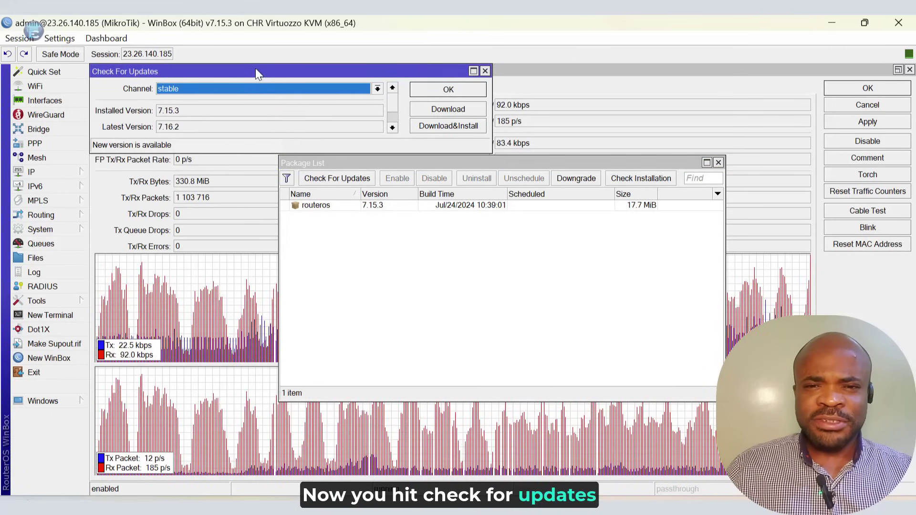
left_click_drag(266, 73, 422, 229)
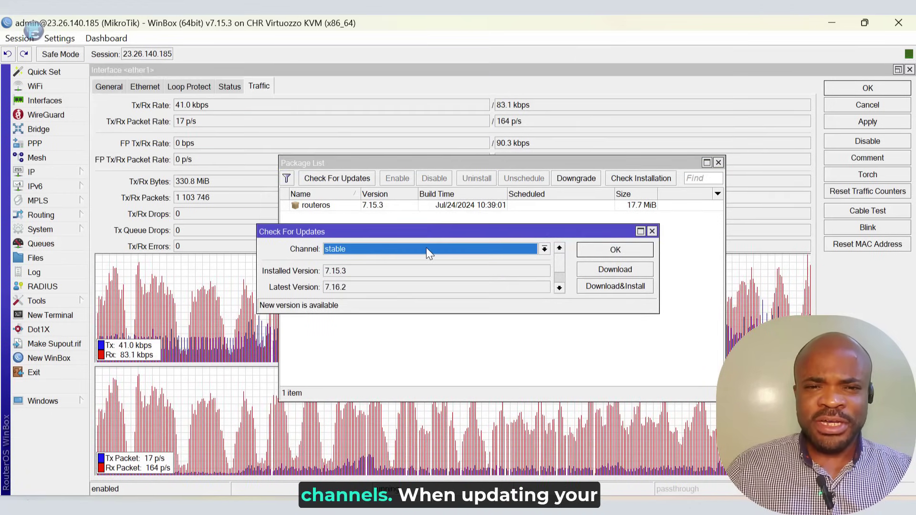
left_click(350, 249)
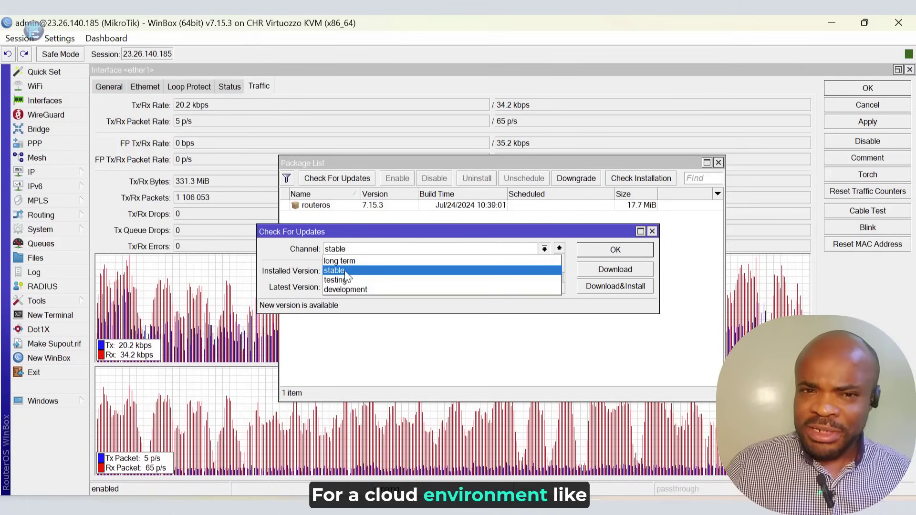
Keep the update channel on stable, reopening the channel list once to confirm.
left_click(344, 271)
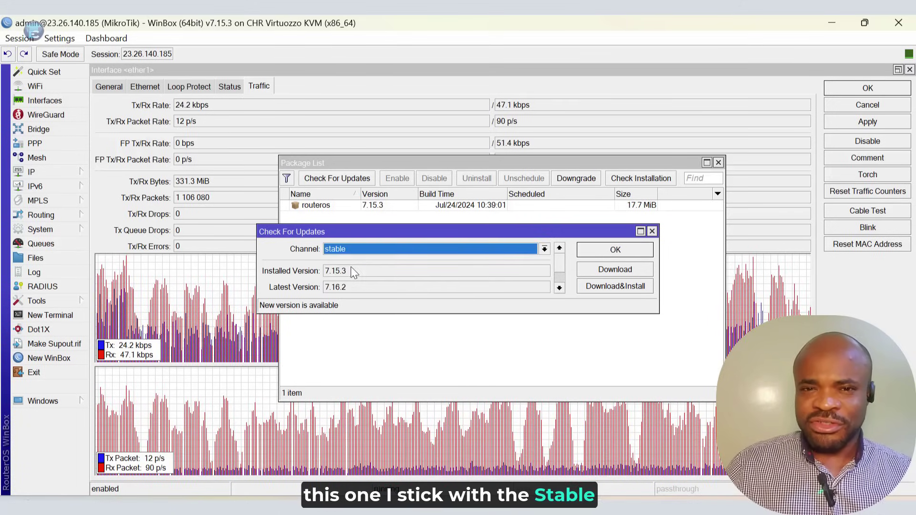
left_click(359, 250)
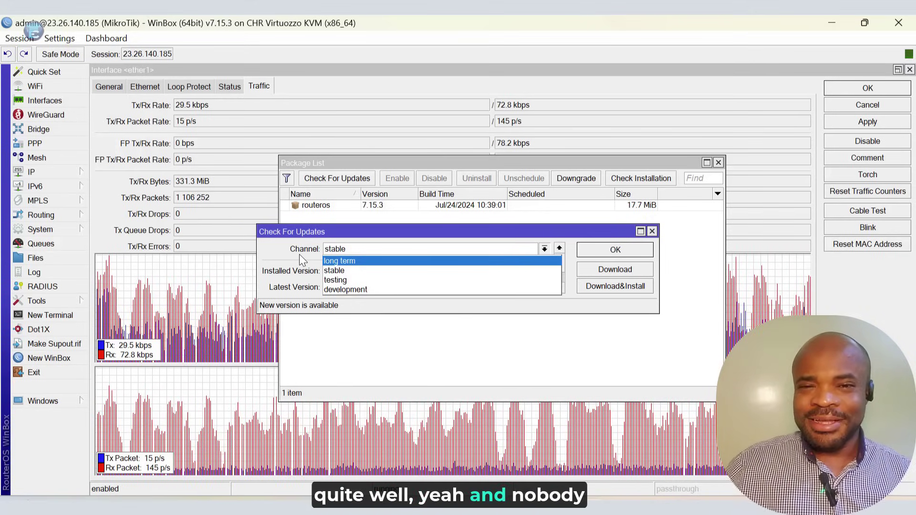
left_click(334, 271)
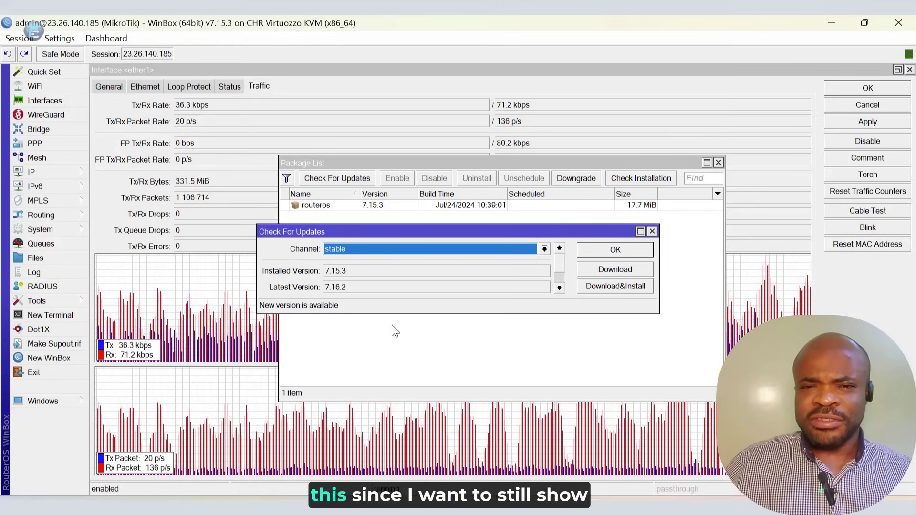
In a new terminal, run /system package update check-for-update.
left_click(46, 316)
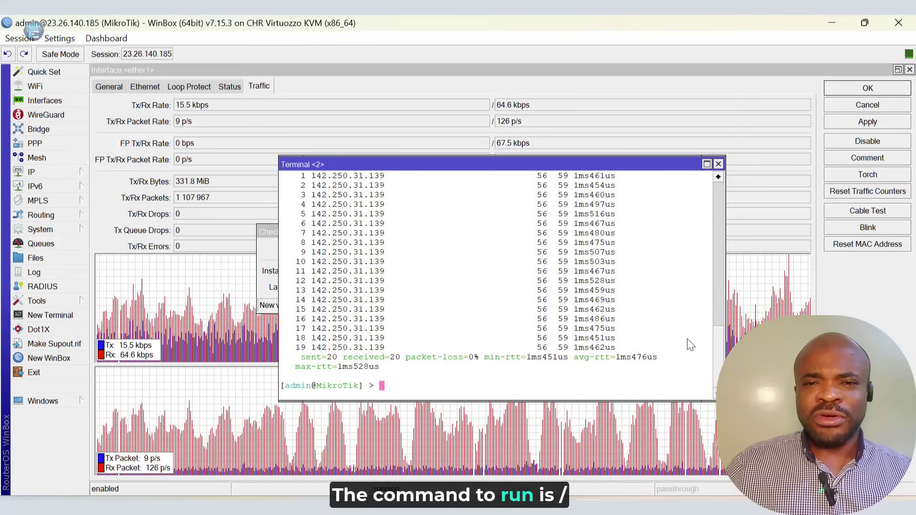
type("/system pac")
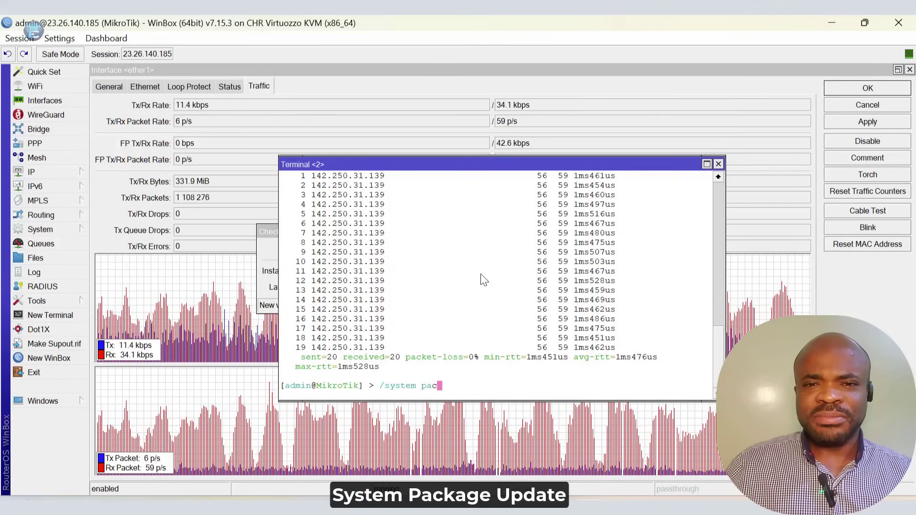
type("kage ")
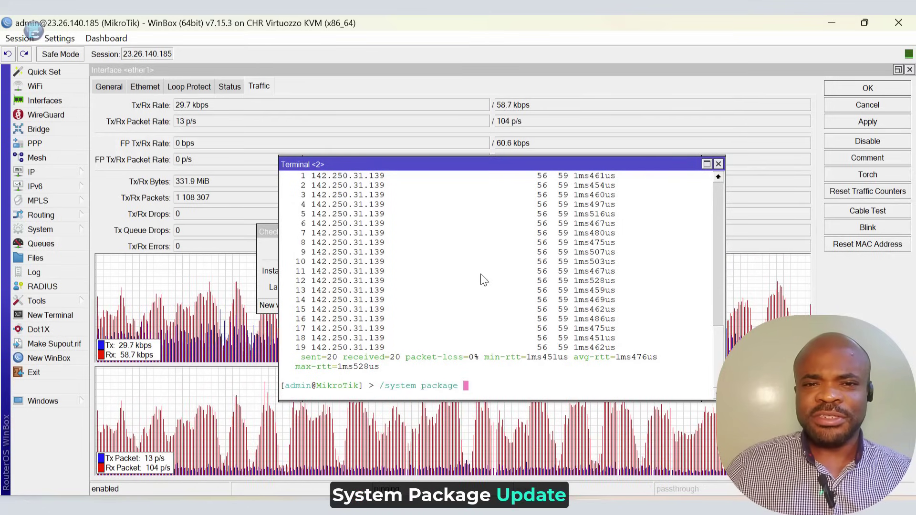
type("upda")
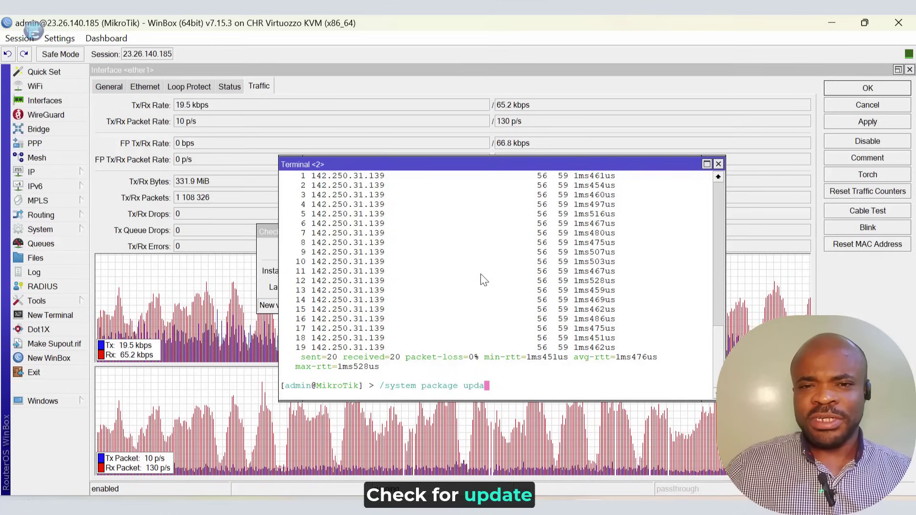
type("te check")
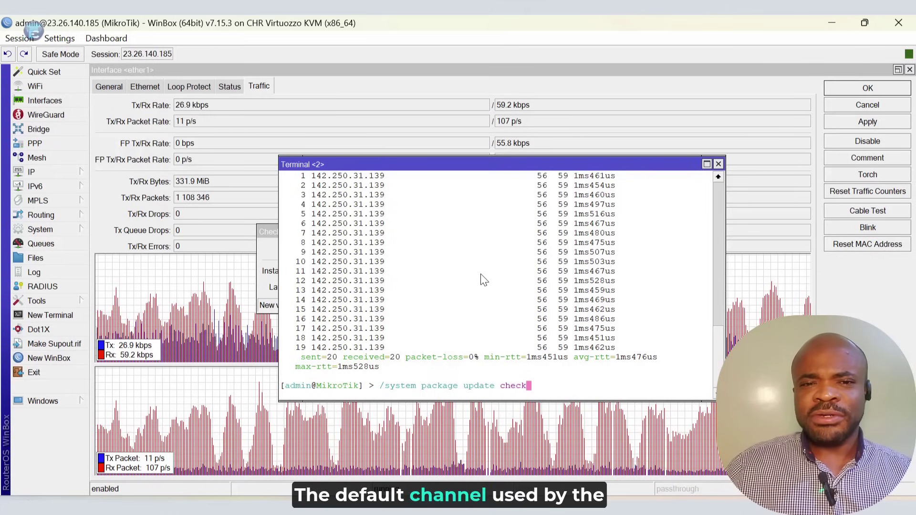
type("-for-update")
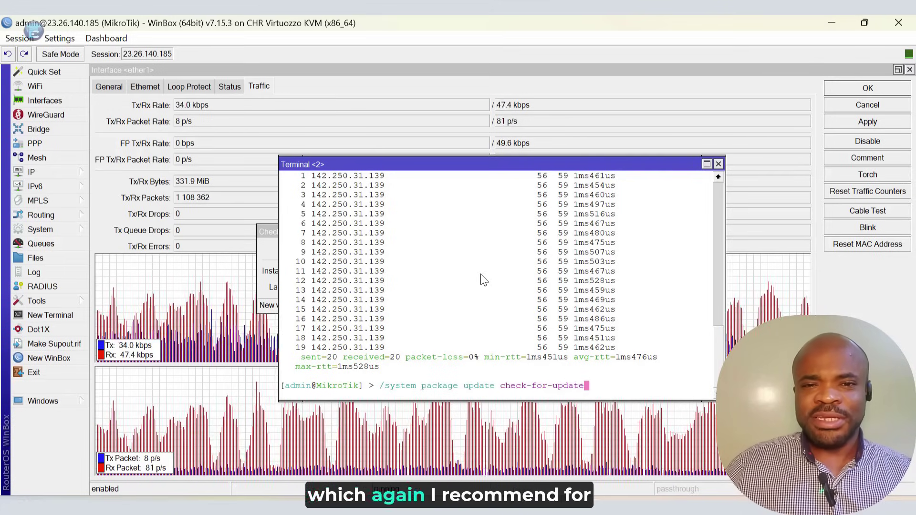
key("Return")
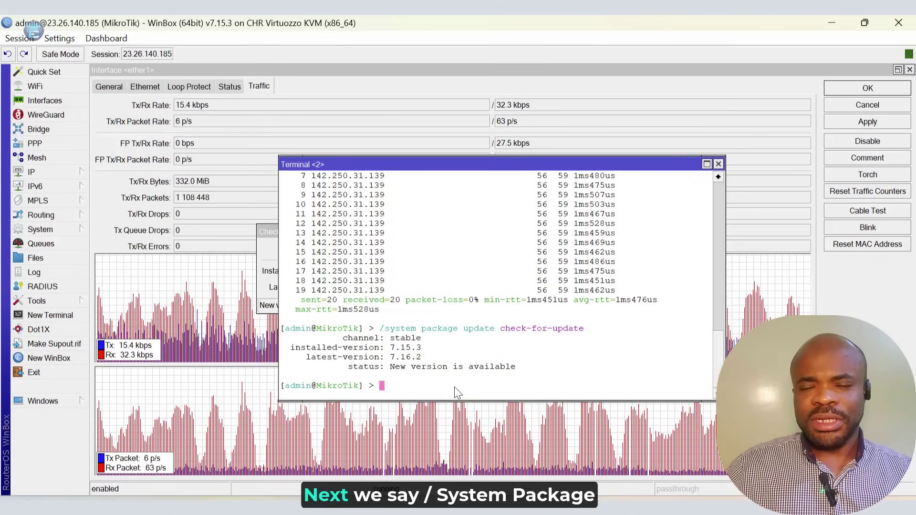
Recall the last command, change it to /system package update install, and run it.
key("Up")
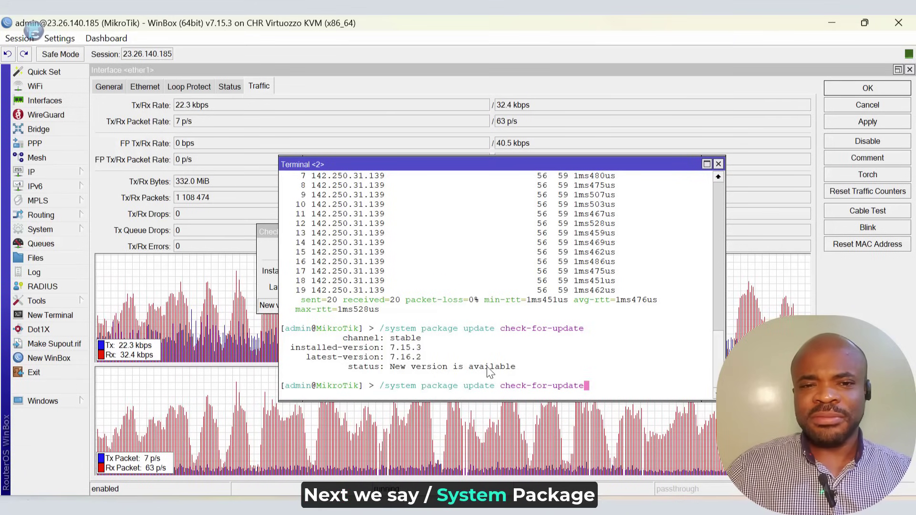
key("BackSpace")
key("BackSpace")
key("BackSpace")
key("BackSpace")
key("BackSpace")
key("BackSpace")
key("BackSpace")
key("BackSpace")
key("BackSpace")
key("BackSpace")
key("BackSpace")
key("BackSpace")
key("BackSpace")
key("BackSpace")
key("BackSpace")
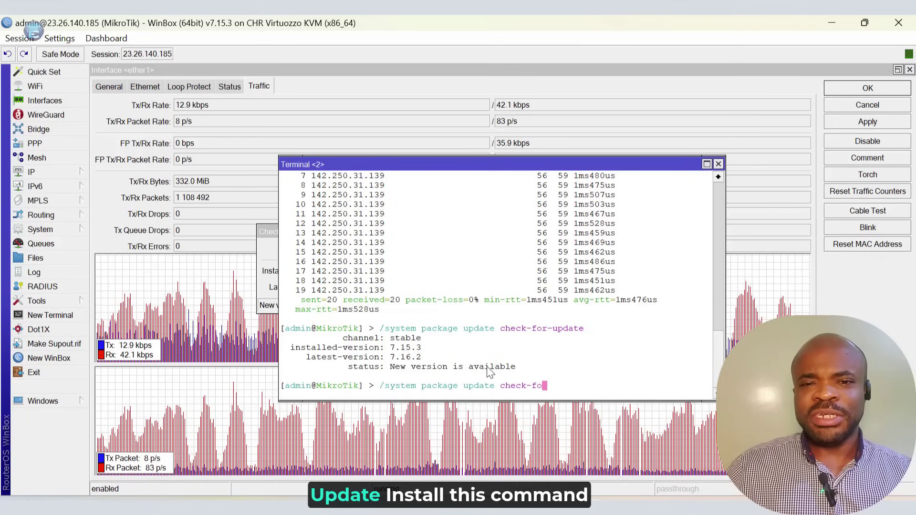
type("install")
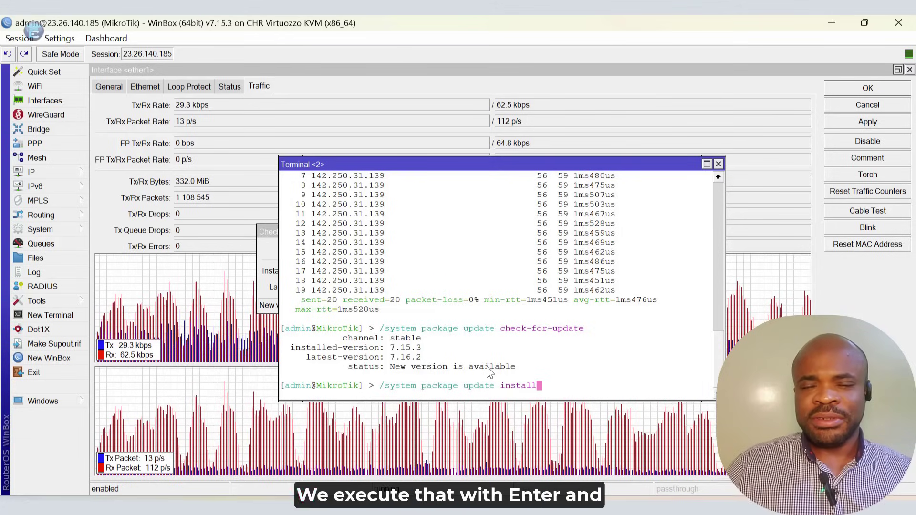
key("Return")
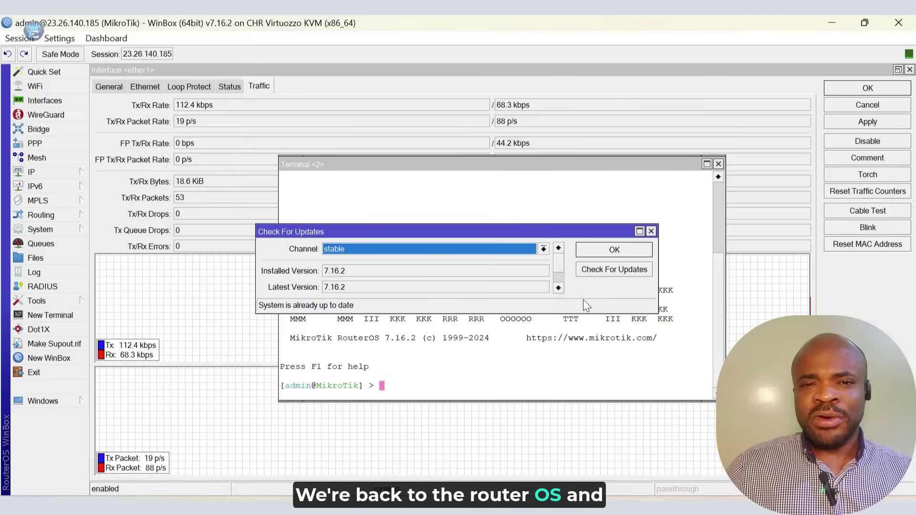
Open the Package List and select routeros to confirm it now reads 7.16.2.
left_click(40, 229)
left_click(113, 315)
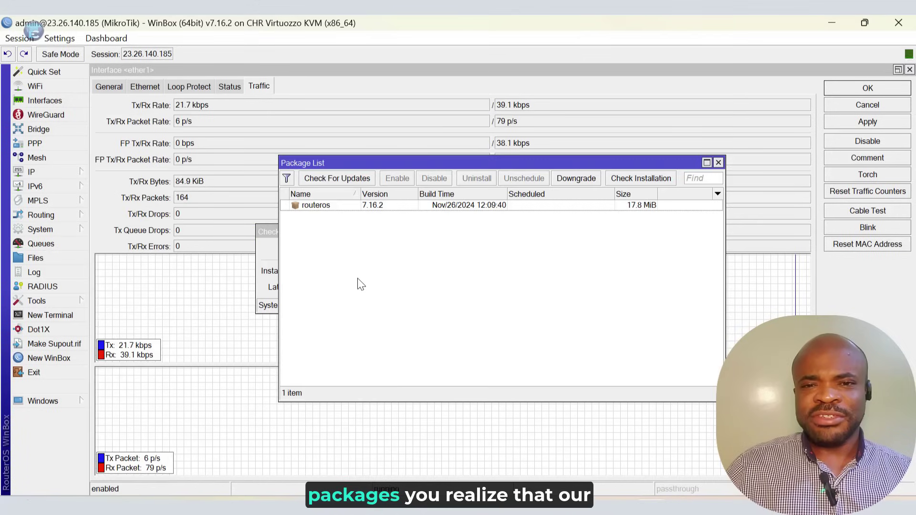
left_click(388, 206)
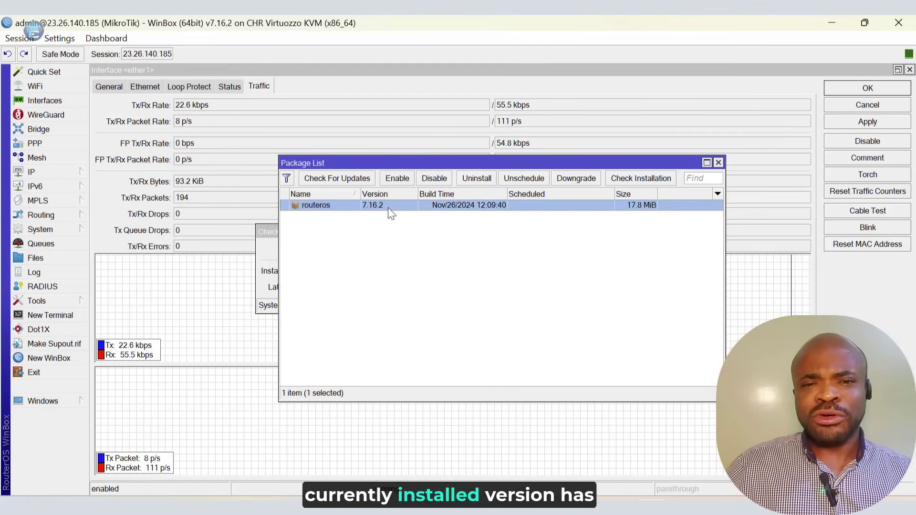
left_click(413, 215)
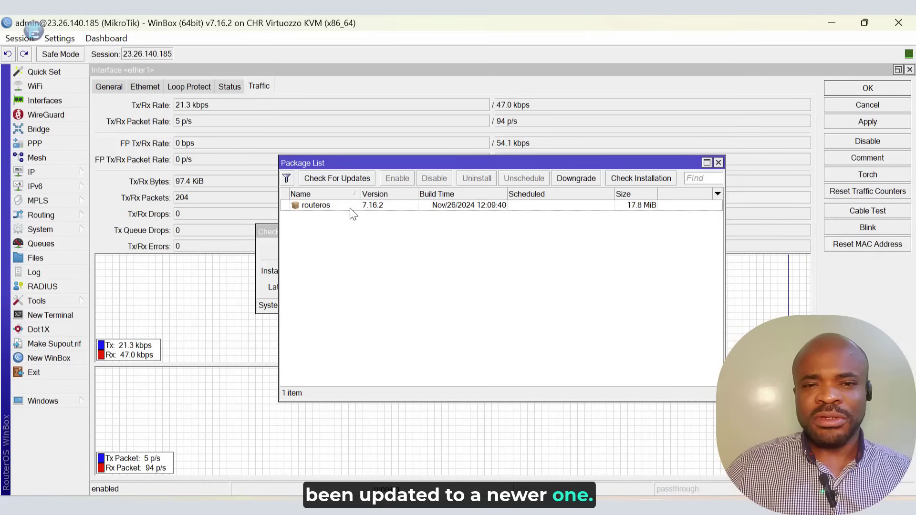
left_click(381, 208)
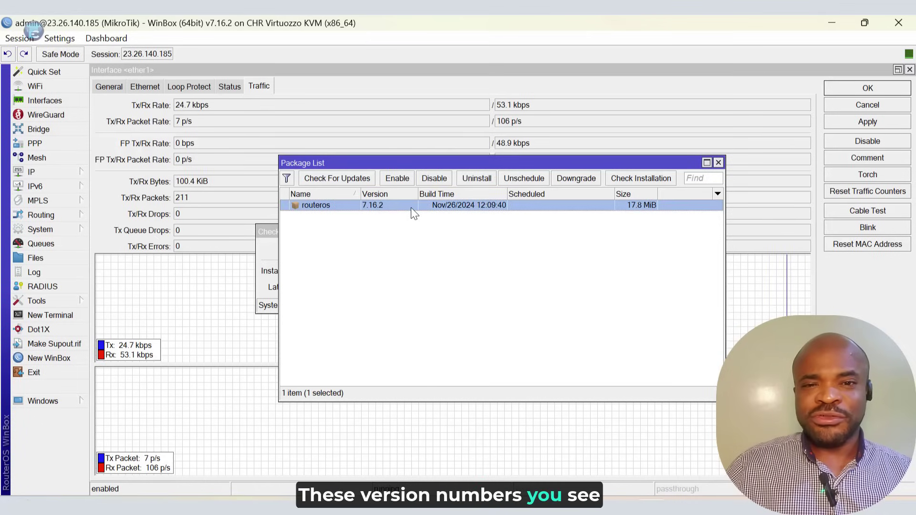